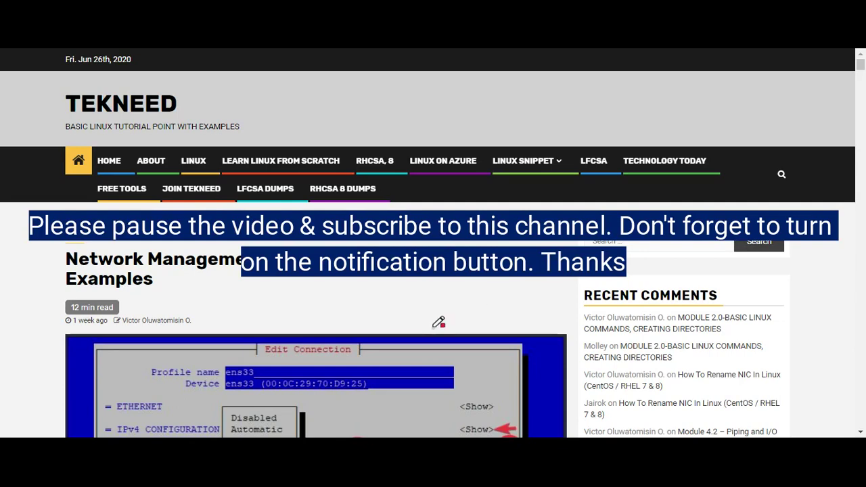
Circle the Tekneed networking article's title in red
mouse_move(487, 298)
left_mouse_down()
mouse_move(467, 242)
mouse_move(162, 236)
mouse_move(42, 260)
mouse_move(513, 290)
left_mouse_up()
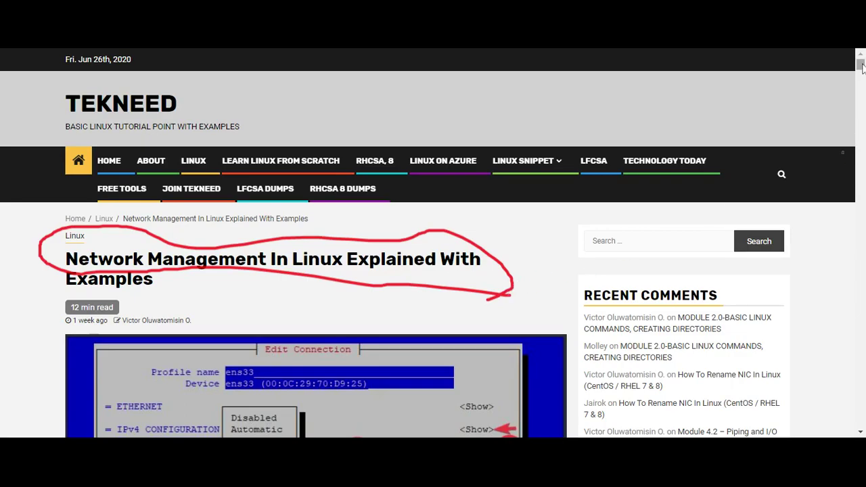
scroll(863, 132, "down", 10)
scroll(315, 244, "up", 1)
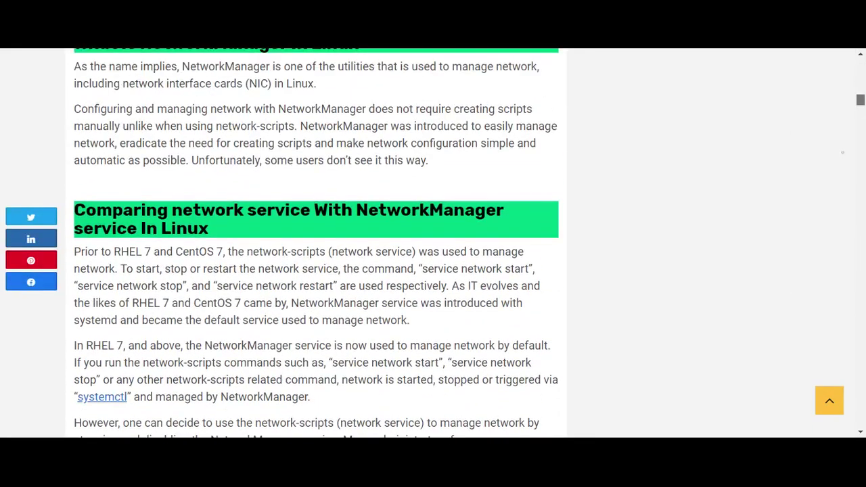
Scroll to 'Set a Static IP Address In RHEL 7 and RHEL 8 Using GUI' and mark it in red
scroll(316, 244, "down", 3)
scroll(315, 244, "down", 2)
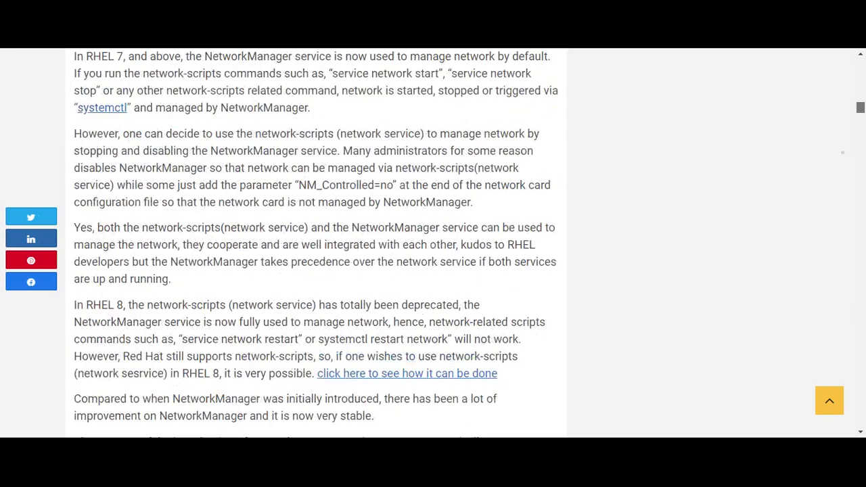
scroll(316, 243, "down", 3)
scroll(315, 244, "down", 3)
scroll(315, 244, "down", 2)
left_click_drag(861, 122, 860, 322)
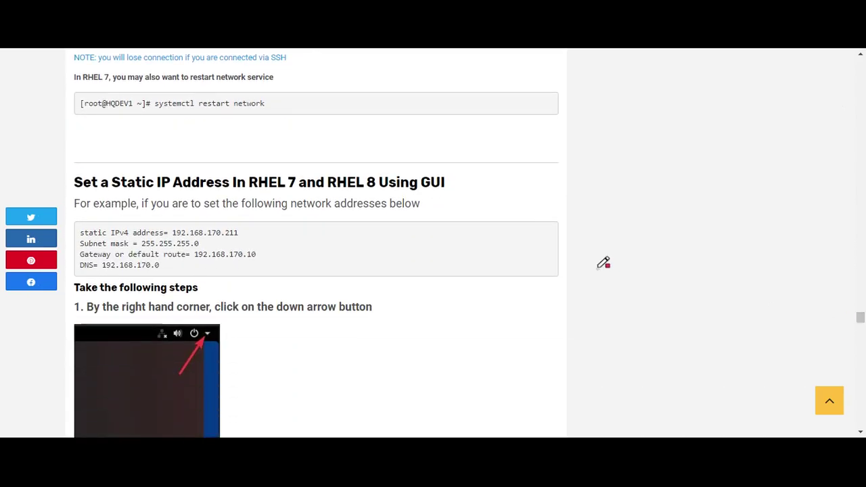
mouse_move(417, 217)
left_mouse_down()
mouse_move(463, 195)
mouse_move(340, 130)
mouse_move(150, 124)
mouse_move(43, 163)
mouse_move(120, 199)
mouse_move(447, 192)
left_mouse_up()
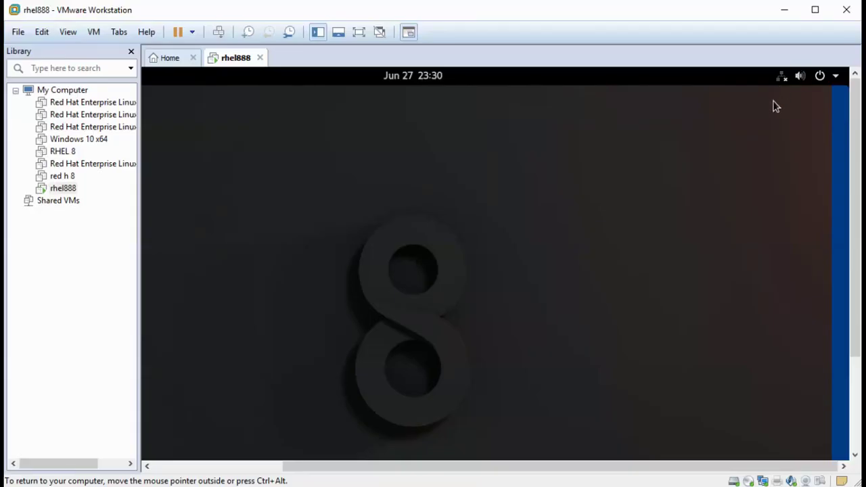
Open Wired Settings from the guest's system menu, showing the wired connection on at 1000 Mb/s
left_click(836, 77)
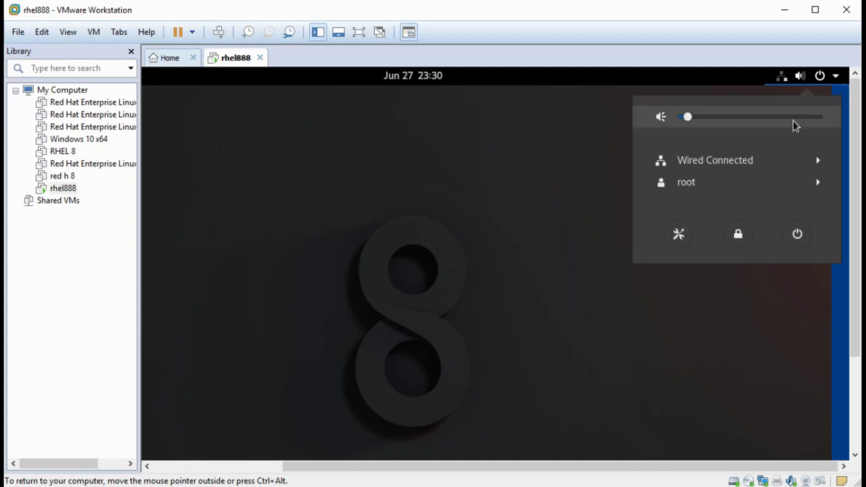
left_click(763, 164)
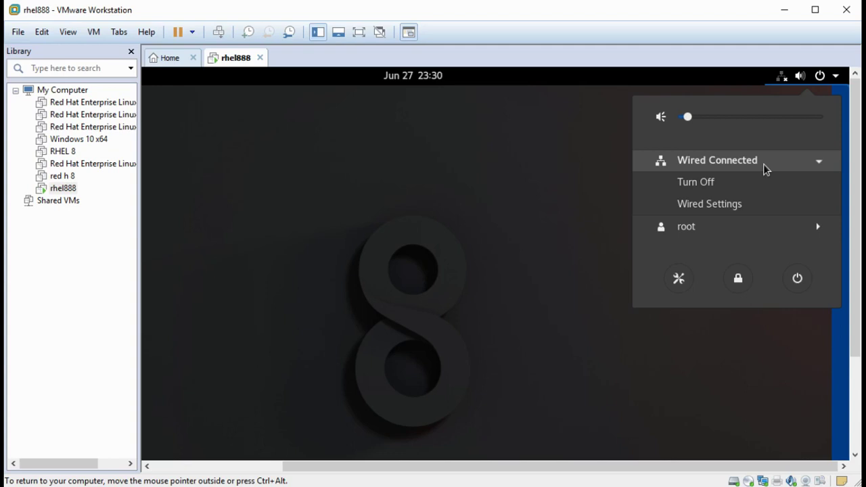
left_click(736, 207)
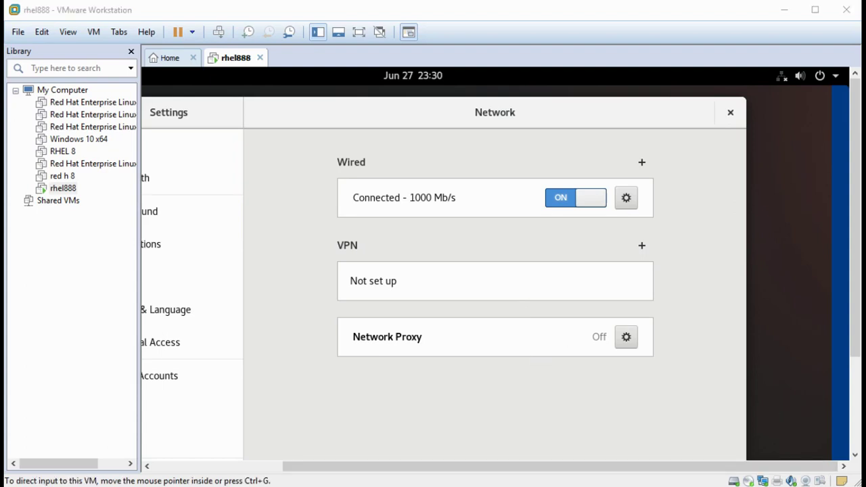
left_click_drag(613, 466, 503, 467)
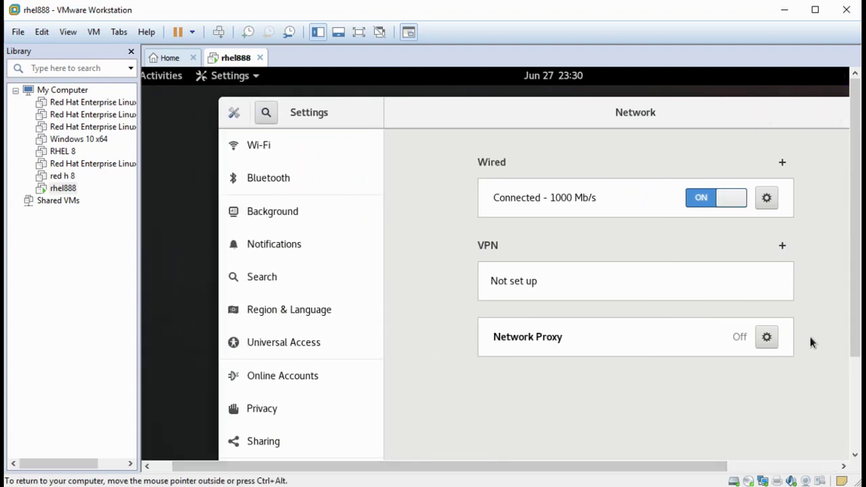
left_click_drag(856, 342, 856, 437)
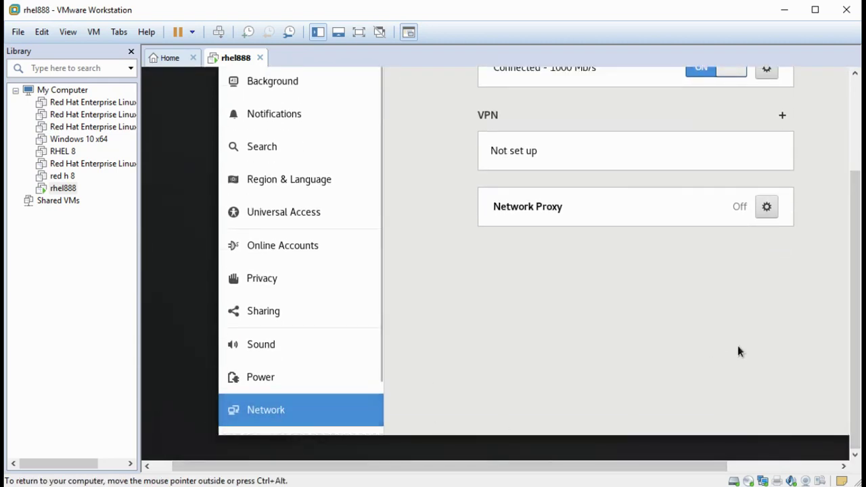
left_click_drag(855, 352, 833, 253)
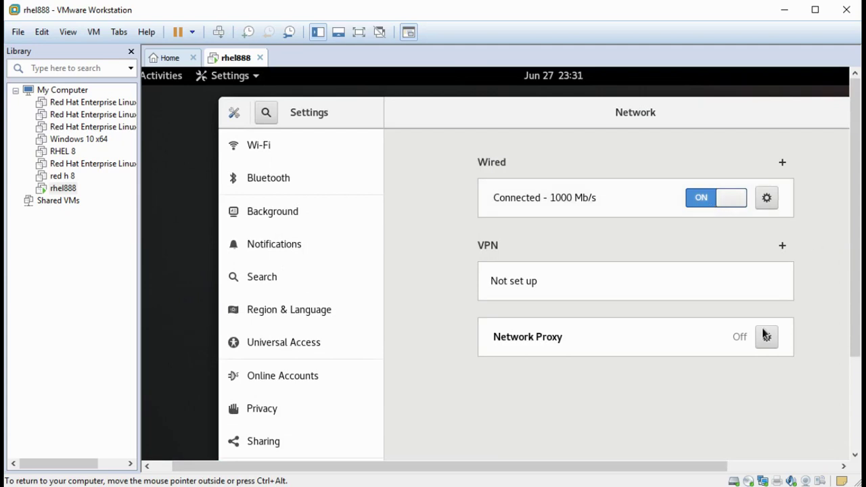
Show the wired connection's IPv4 tab: Manual, address 10.10.10.15, gateway 10.10.10.99
left_click(766, 203)
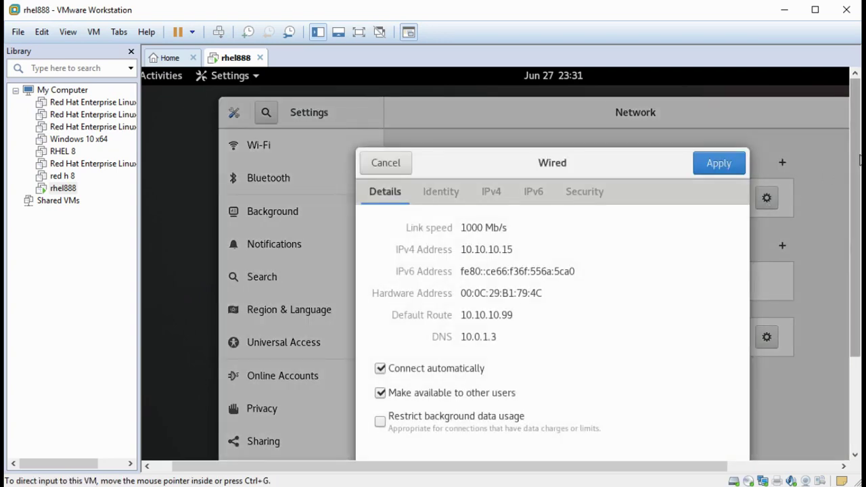
left_click_drag(852, 161, 851, 201)
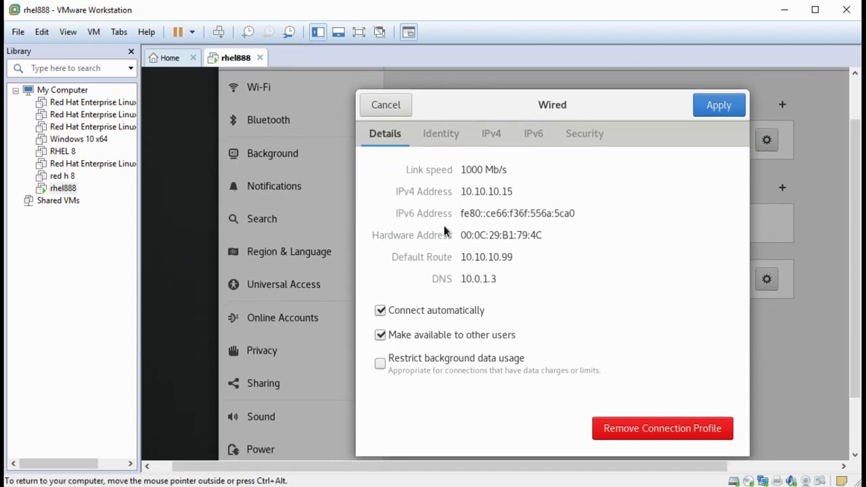
left_click(446, 133)
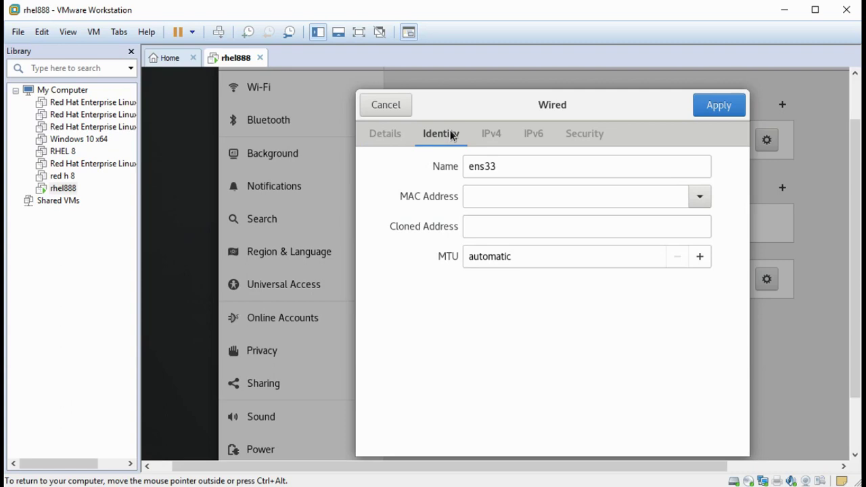
left_click(488, 135)
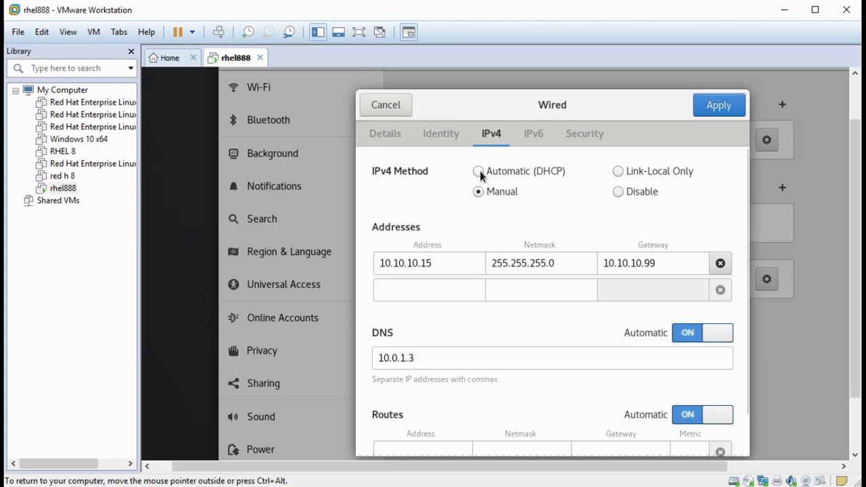
Change the IPv4 address to 10.10.10.21
left_click(453, 267)
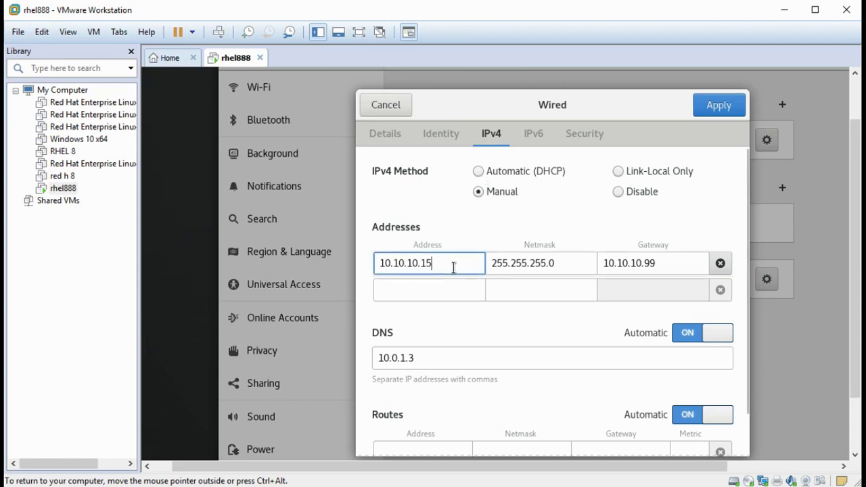
key("BackSpace")
key("BackSpace")
key("BackSpace")
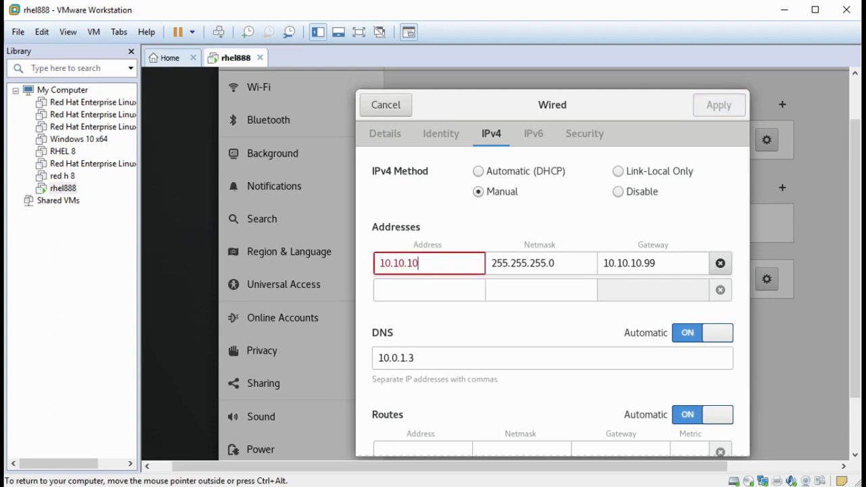
key("BackSpace")
key("BackSpace")
key("BackSpace")
key("BackSpace")
key("BackSpace")
key("BackSpace")
key("BackSpace")
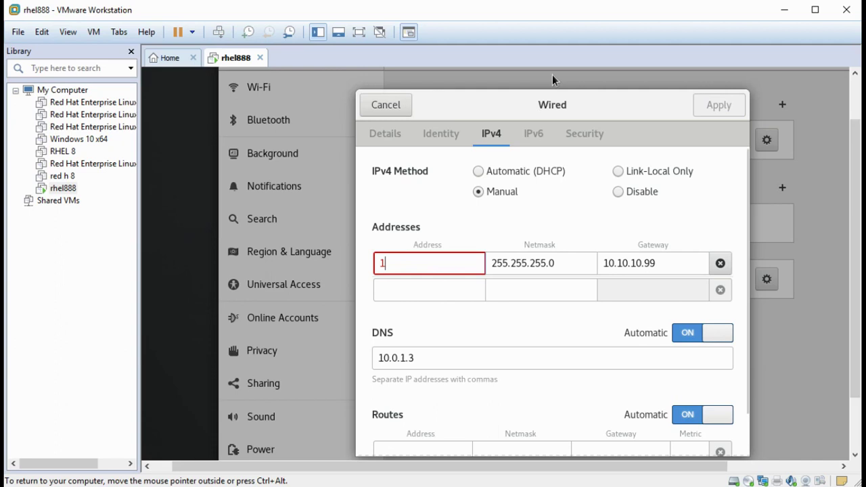
key("ctrl+alt")
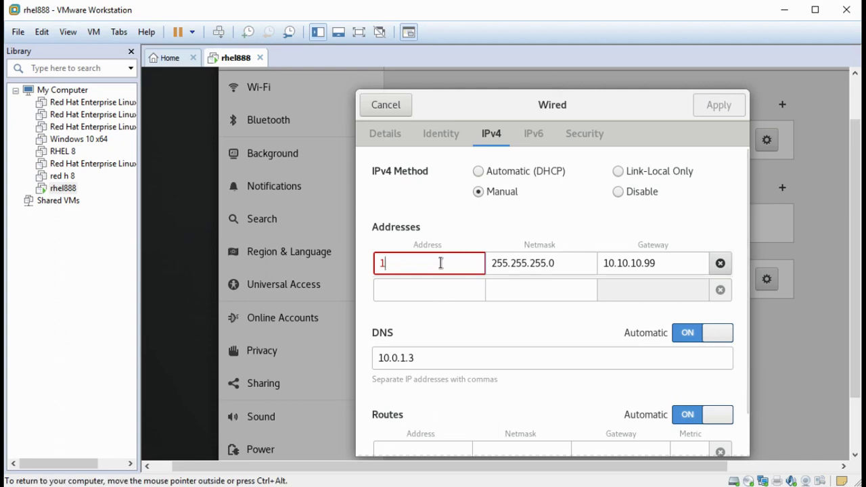
type("0.")
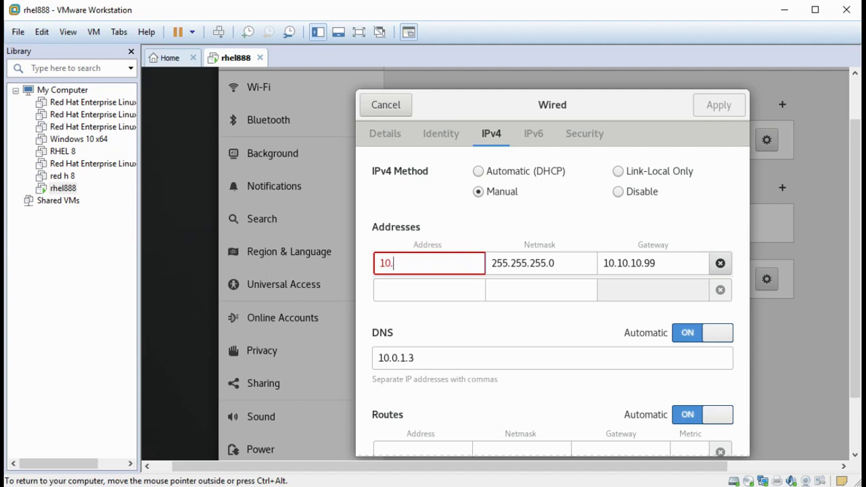
type("10.")
type("10.")
type("21")
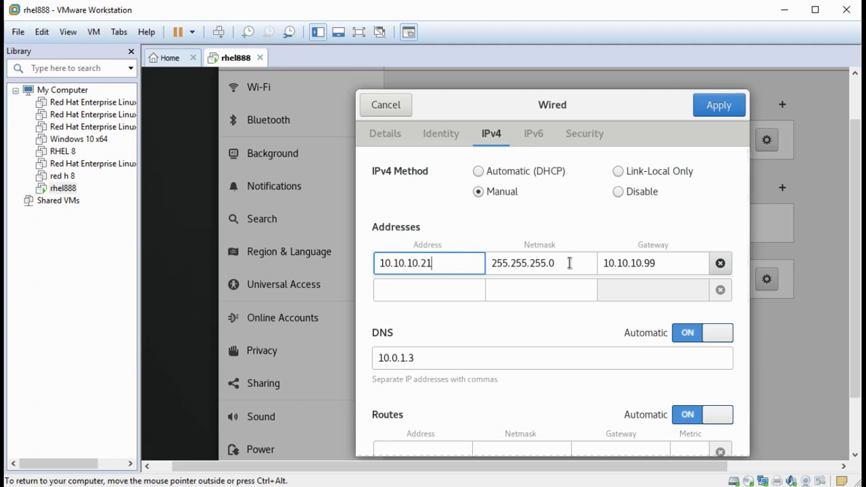
Correct the gateway to 10.10.10.9 and the DNS server to 10.0.1.0
left_click(679, 263)
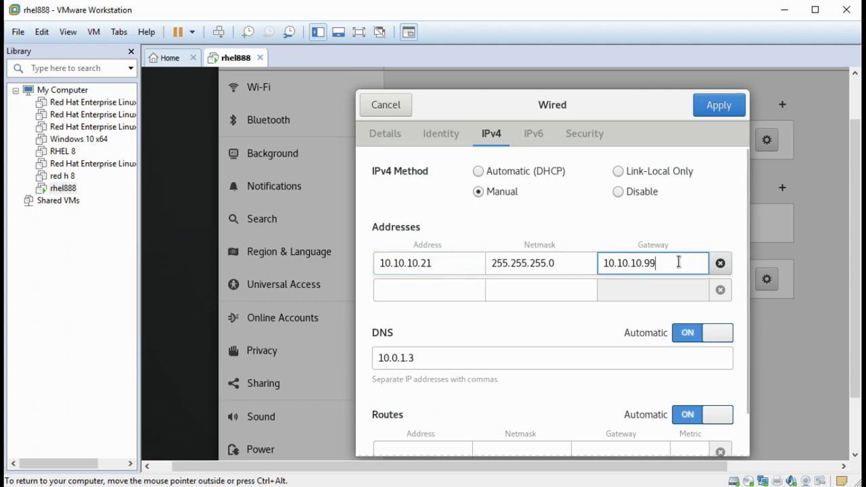
key("BackSpace")
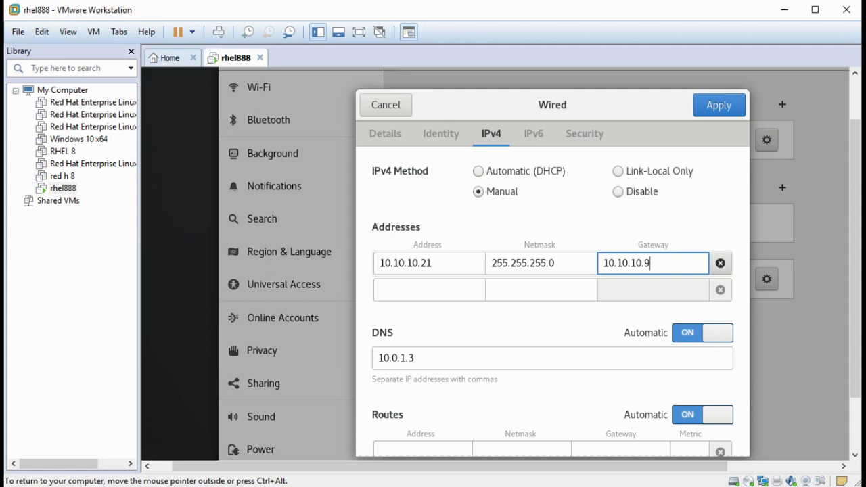
left_click(506, 359)
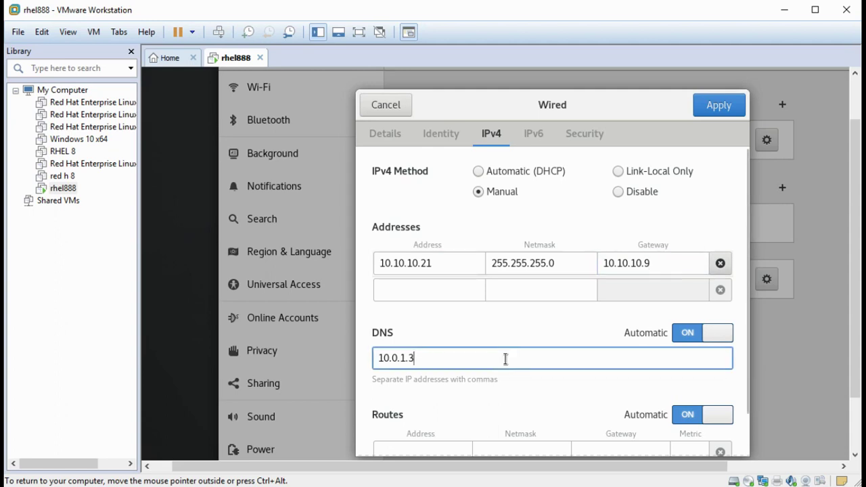
key("BackSpace")
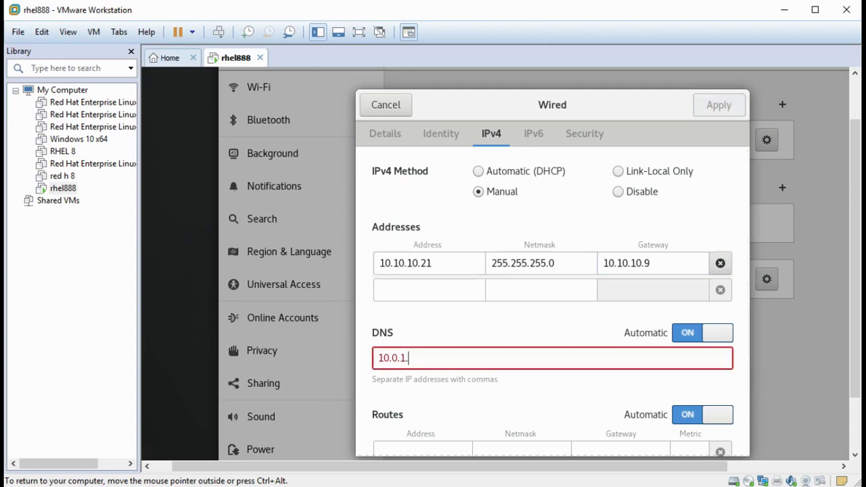
type("0")
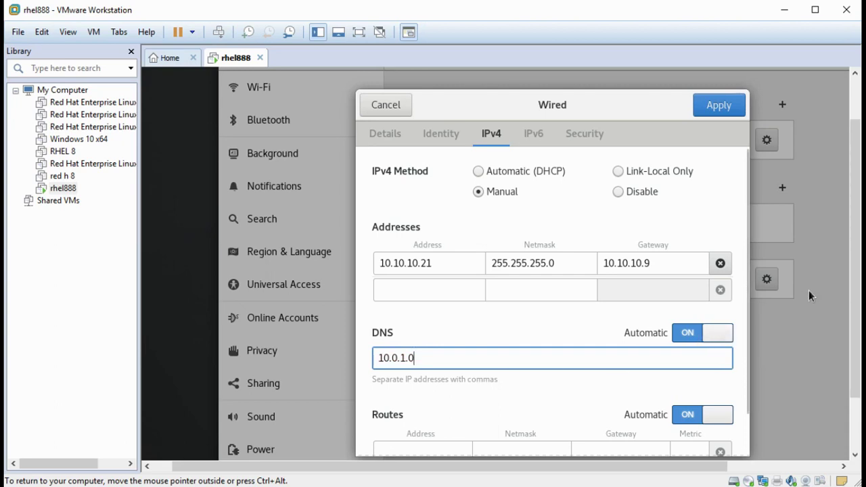
Apply the new static IPv4 settings and close the GNOME Settings window
scroll(850, 321, "down", 2)
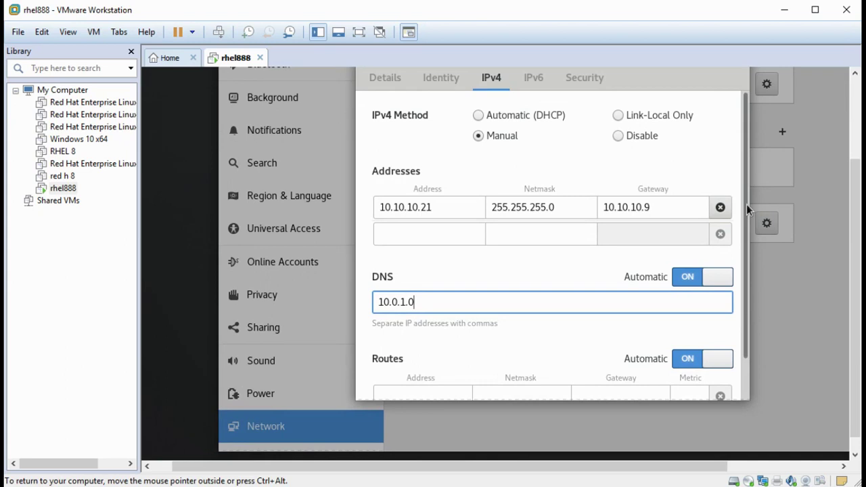
scroll(746, 204, "down", 2)
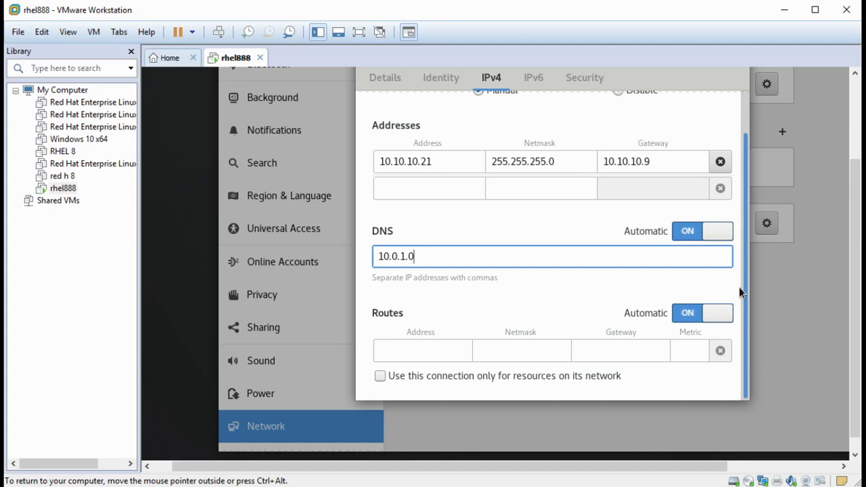
scroll(741, 231, "up", 2)
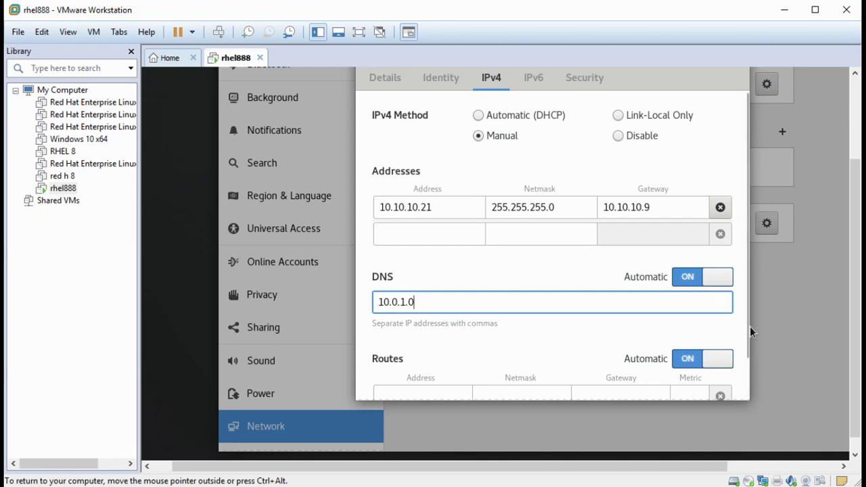
mouse_move(748, 330)
left_mouse_down()
mouse_move(745, 372)
mouse_move(737, 300)
left_mouse_up()
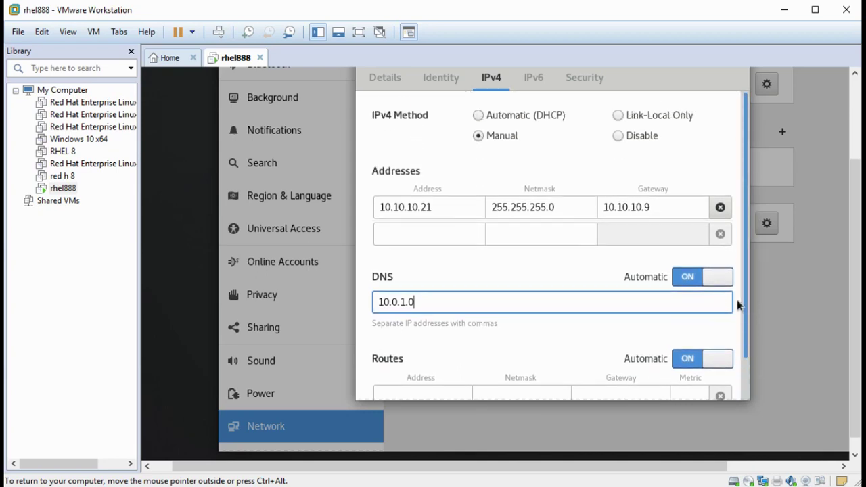
left_click_drag(855, 239, 855, 172)
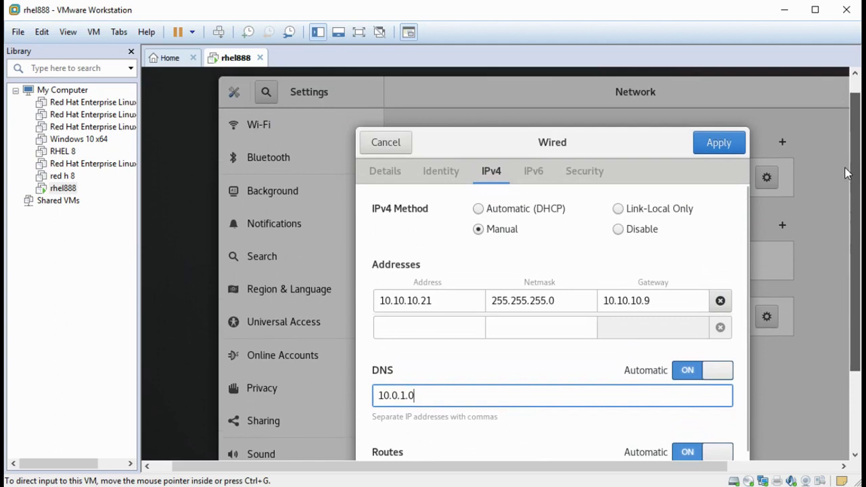
left_click(727, 147)
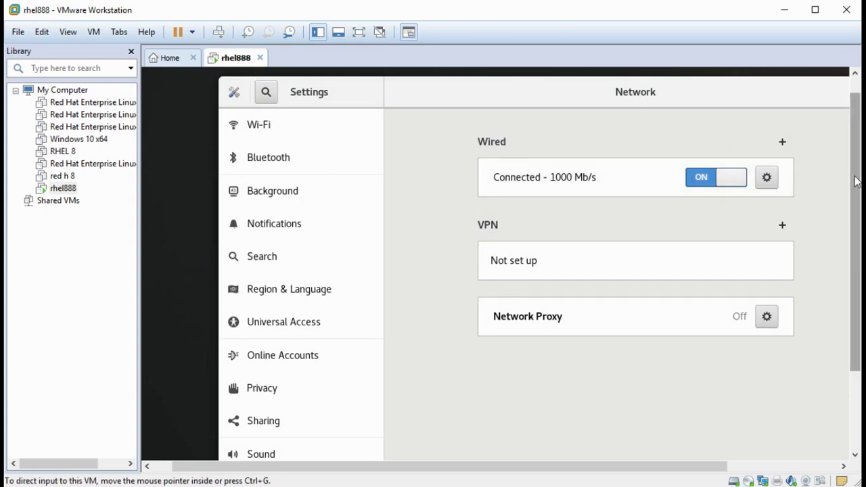
mouse_move(856, 180)
left_mouse_down()
mouse_move(852, 277)
mouse_move(854, 155)
left_mouse_up()
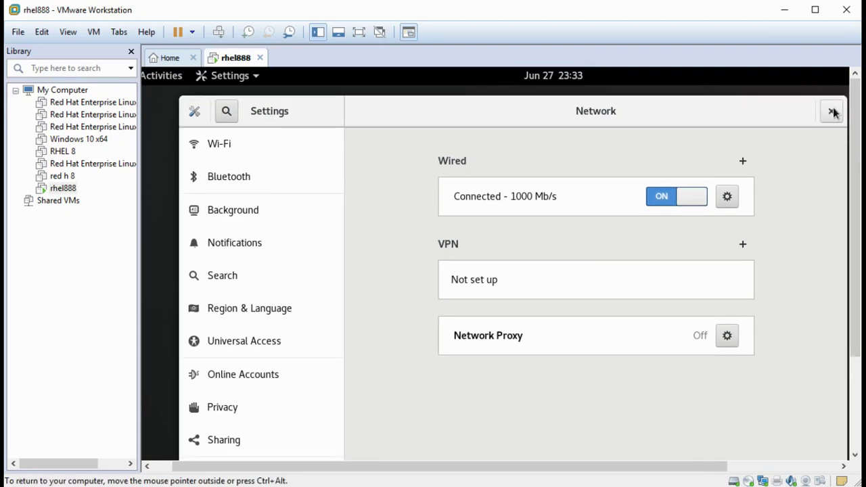
left_click(832, 111)
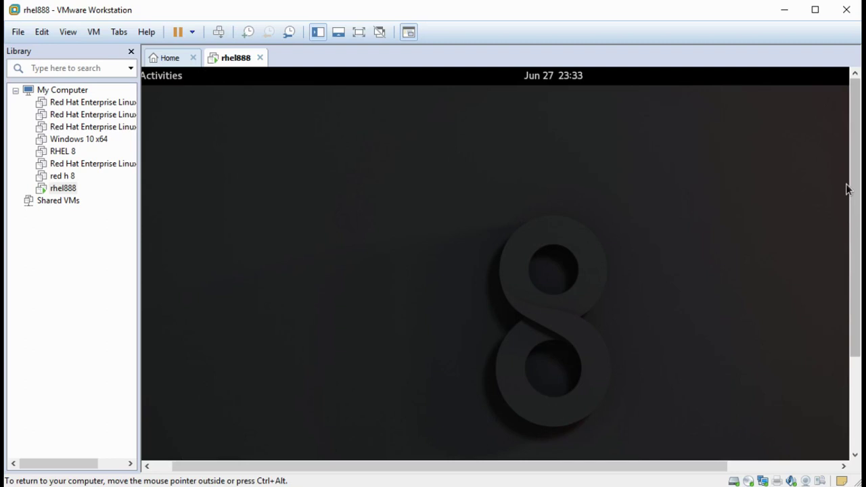
Launch a Terminal from the Activities overview
mouse_move(853, 189)
left_mouse_down()
mouse_move(854, 256)
mouse_move(837, 216)
left_mouse_up()
mouse_move(535, 470)
left_mouse_down()
mouse_move(663, 458)
mouse_move(483, 465)
left_mouse_up()
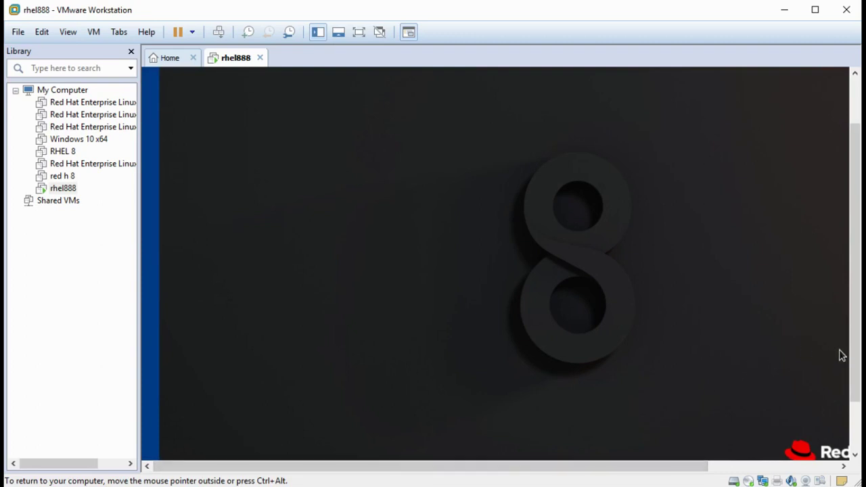
left_click_drag(854, 357, 844, 277)
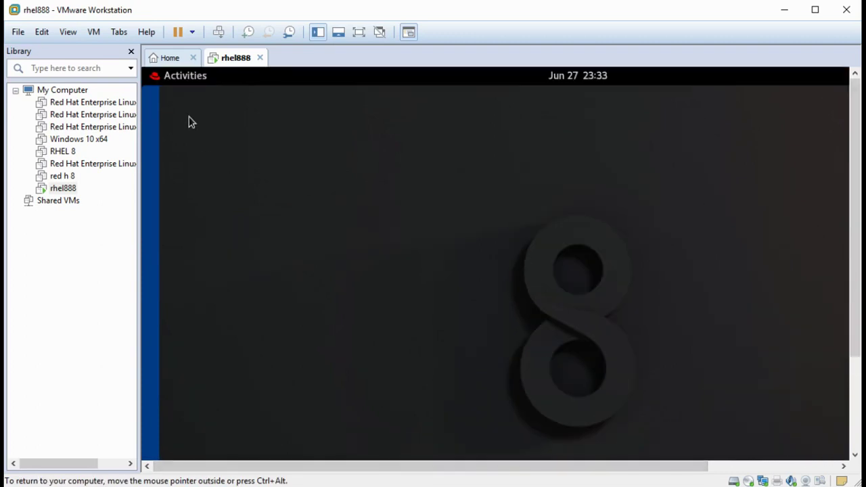
left_click(169, 82)
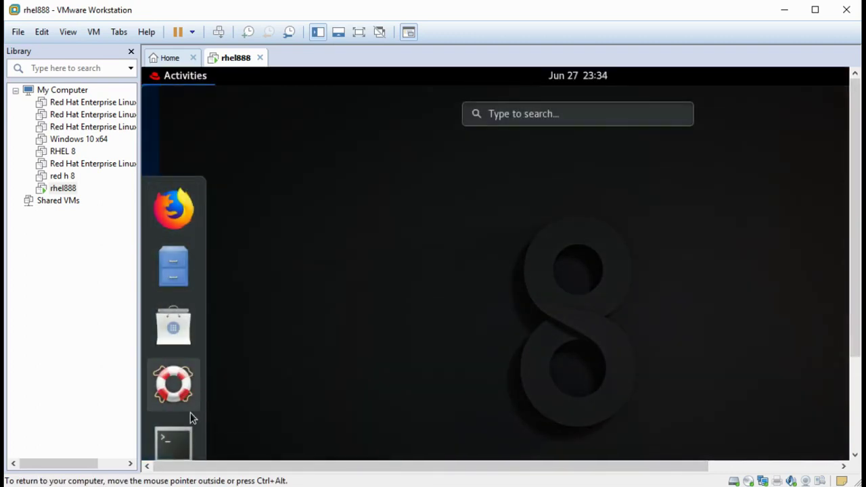
left_click(181, 447)
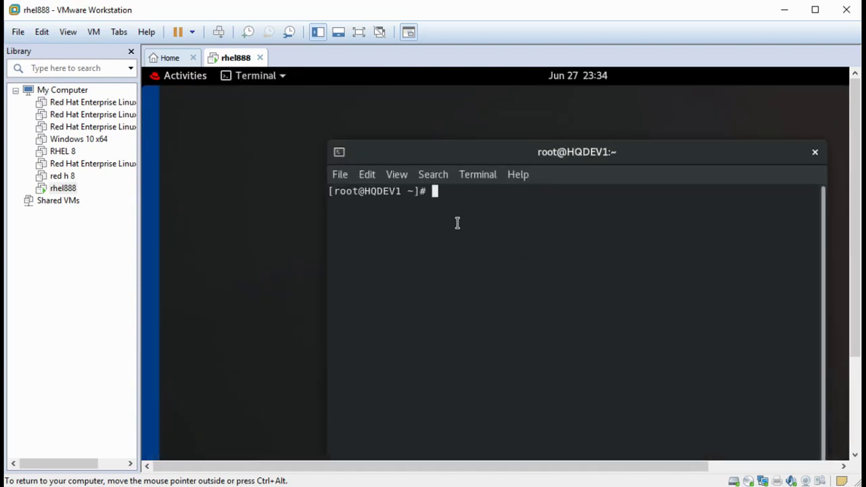
Recall the nmcli command from history with Ctrl+R and run it to restart ens33
type("nmcli ")
type("con")
type("n down")
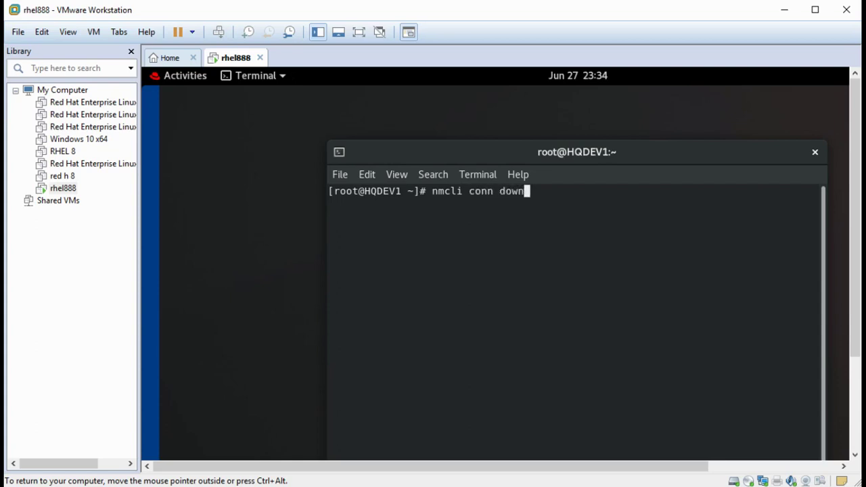
key("BackSpace")
key("BackSpace")
key("BackSpace")
key("BackSpace")
key("BackSpace")
type("ls")
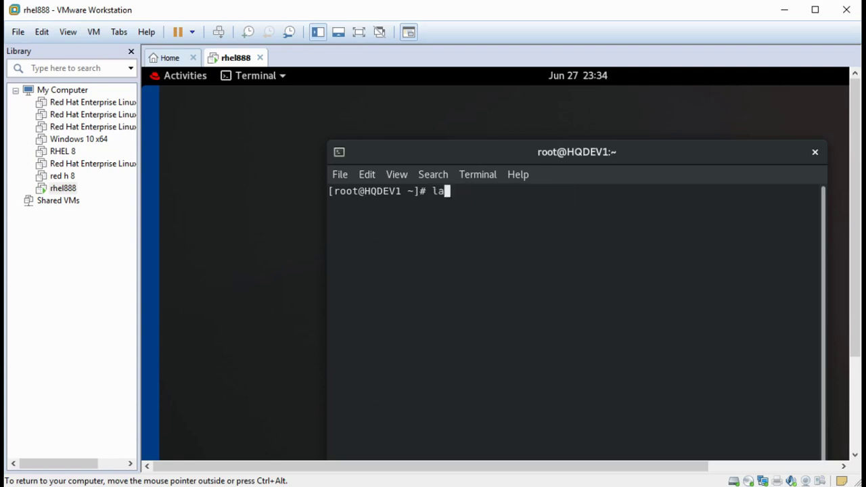
key("ctrl+r")
type("nmc")
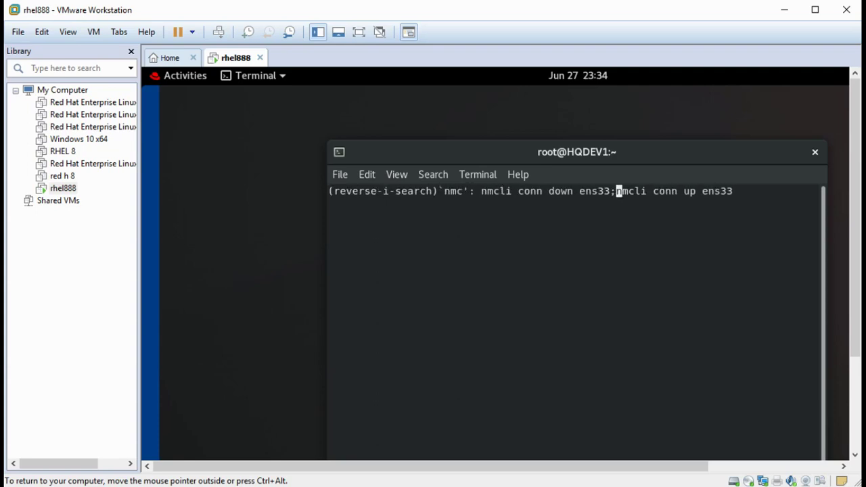
type("l")
key("Return")
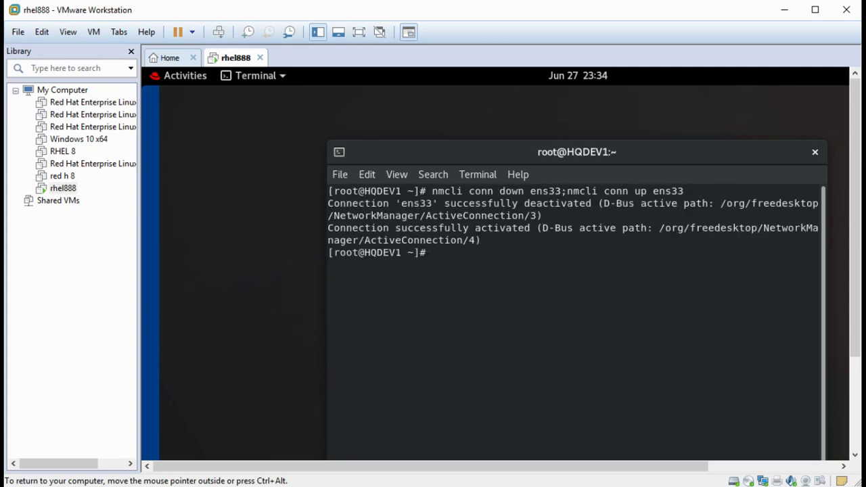
Run 'ip a' and highlight 10.10.10.21/24 on the ens33 line
type("ip a")
key("Return")
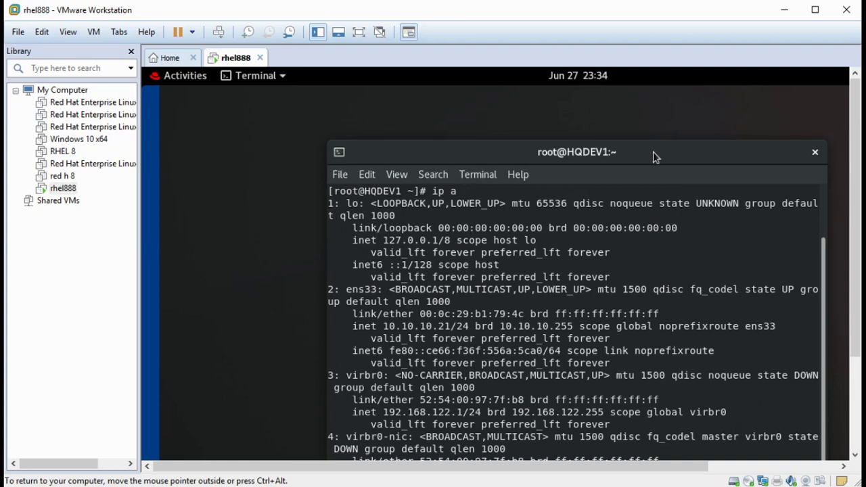
left_click_drag(655, 150, 592, 112)
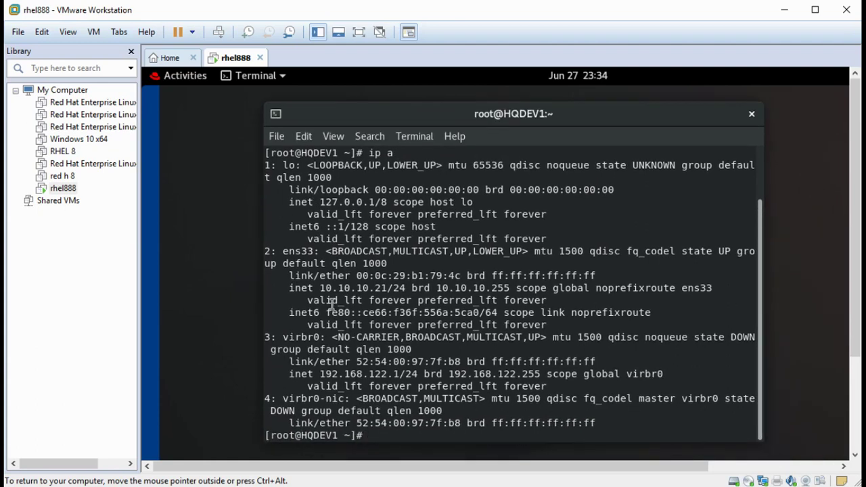
left_click_drag(322, 287, 386, 287)
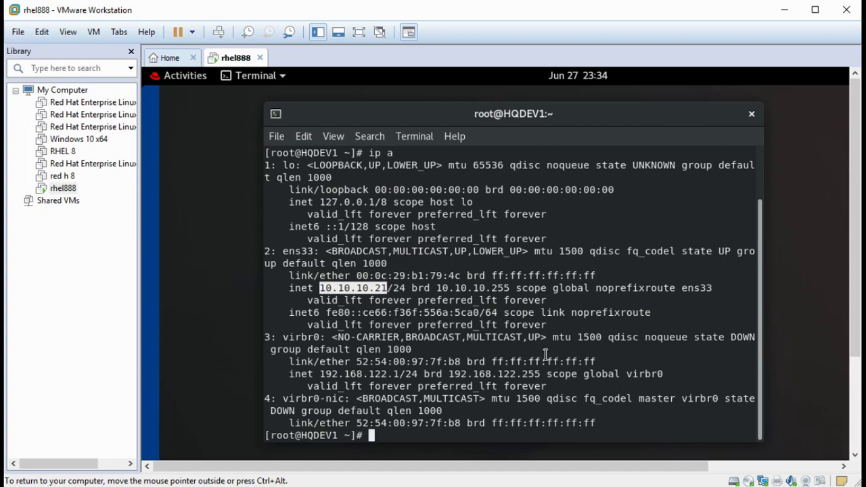